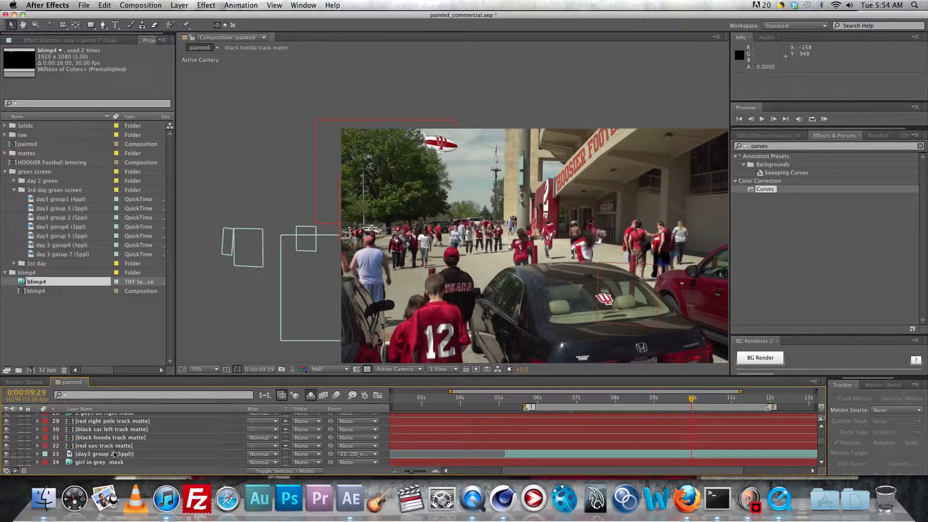
Step: Solo the day3 group 2 (5ppl) layer and switch off its effects to show the unkeyed people
left_click(115, 455)
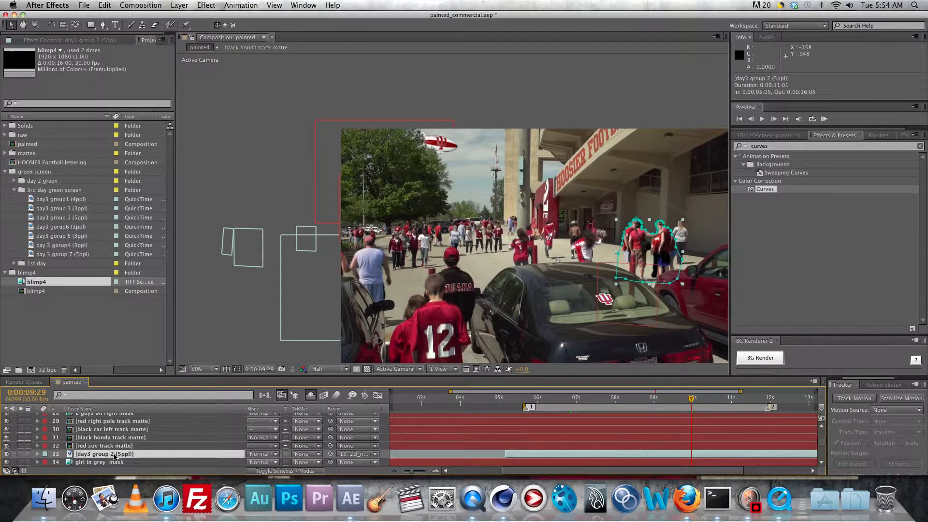
scroll(429, 244, "up", 4)
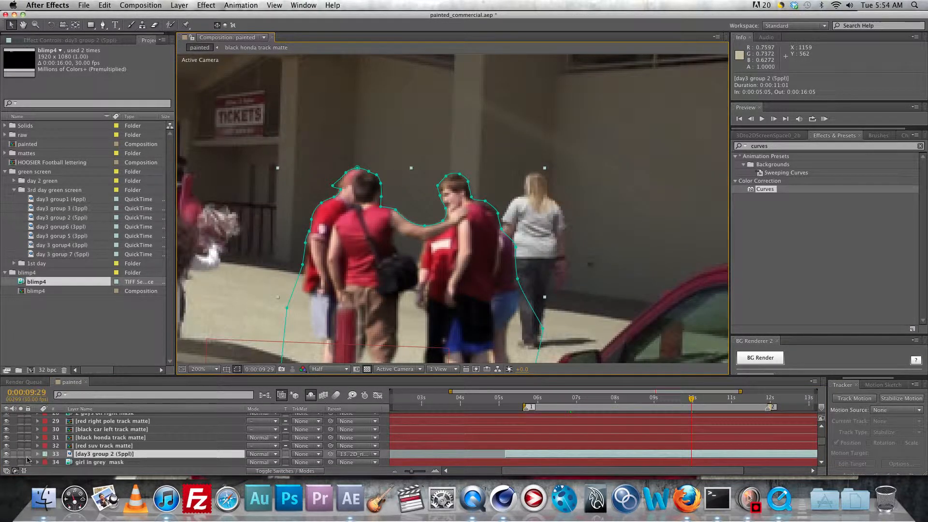
left_click(20, 454)
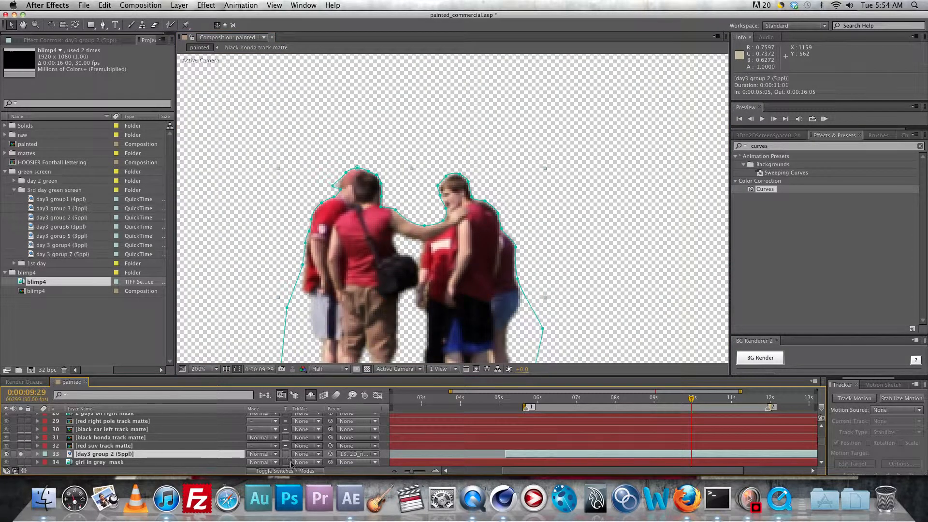
left_click(276, 470)
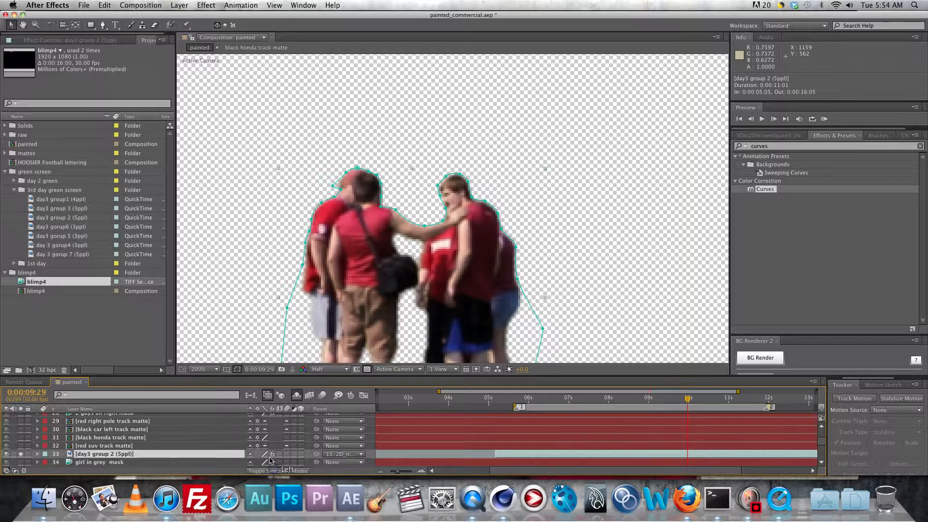
left_click(272, 456)
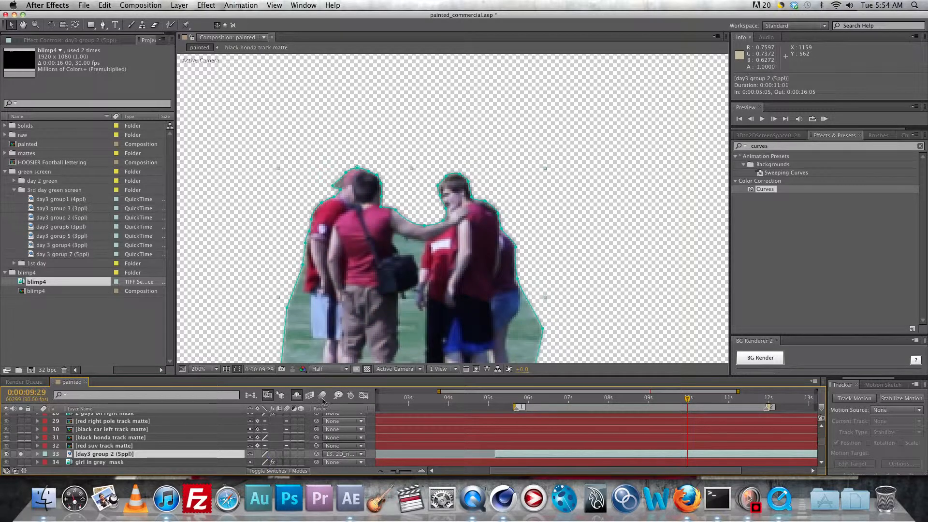
scroll(373, 316, "down", 2)
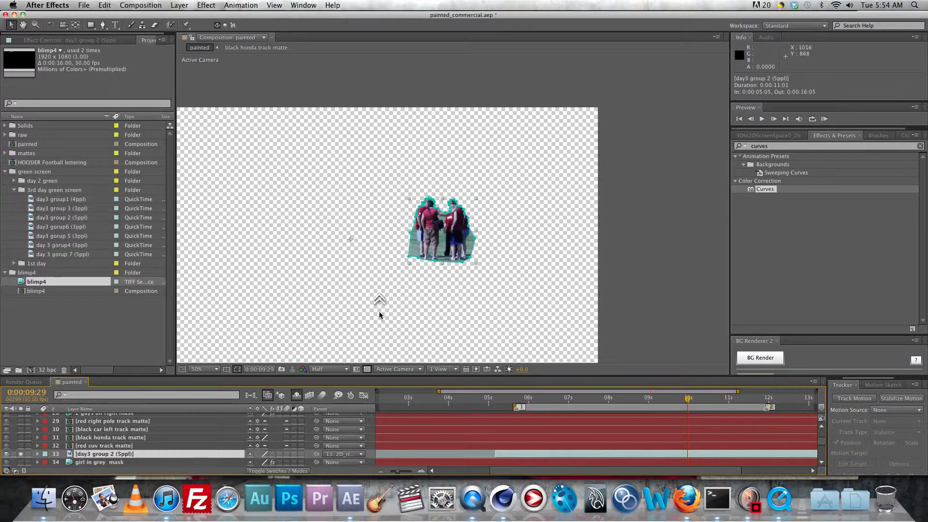
scroll(379, 312, "up", 1)
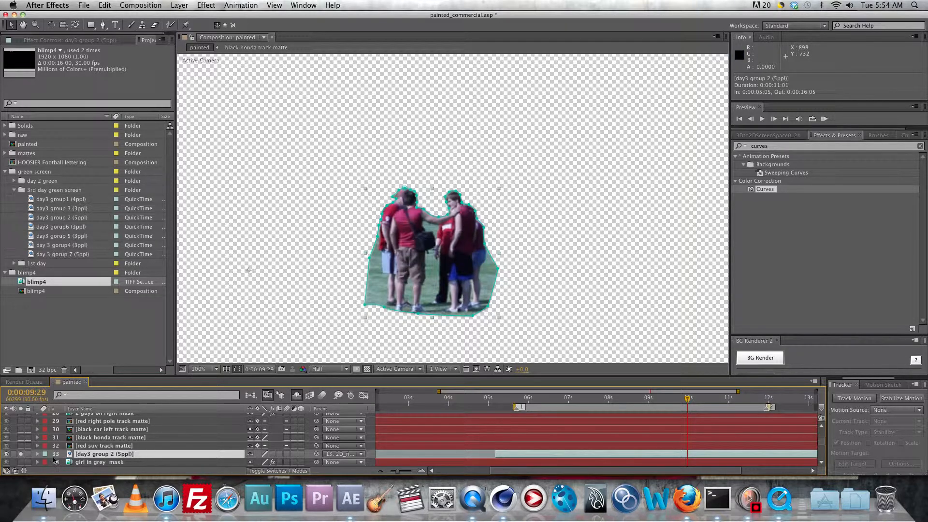
Step: Reveal Mask 1 of the day3 group 2 (5ppl) layer and set its mode to None to show the full footage
key("m")
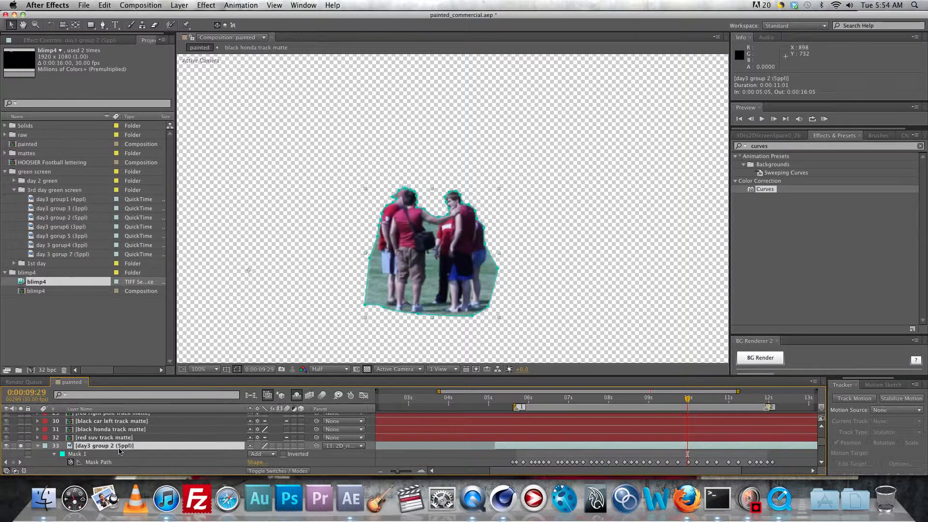
scroll(251, 442, "down", 1)
left_click(264, 446)
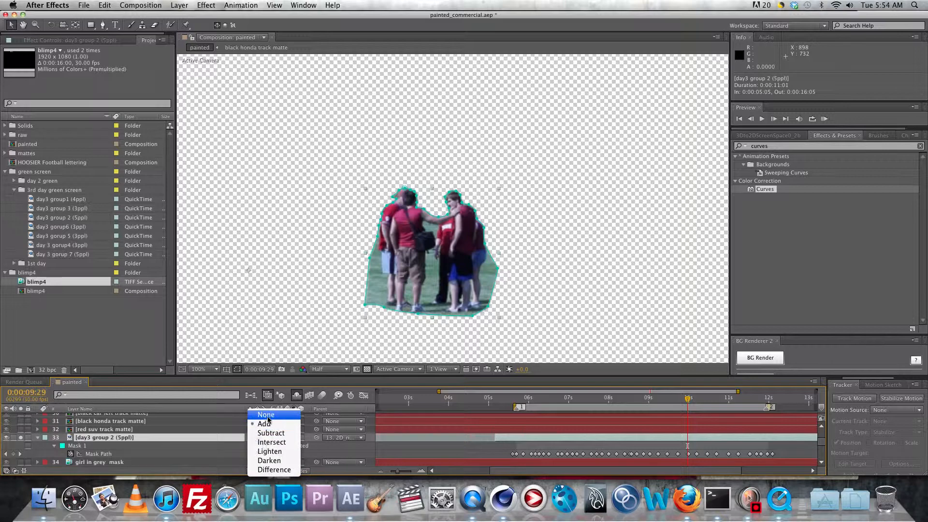
left_click(266, 414)
key("comma")
key("comma")
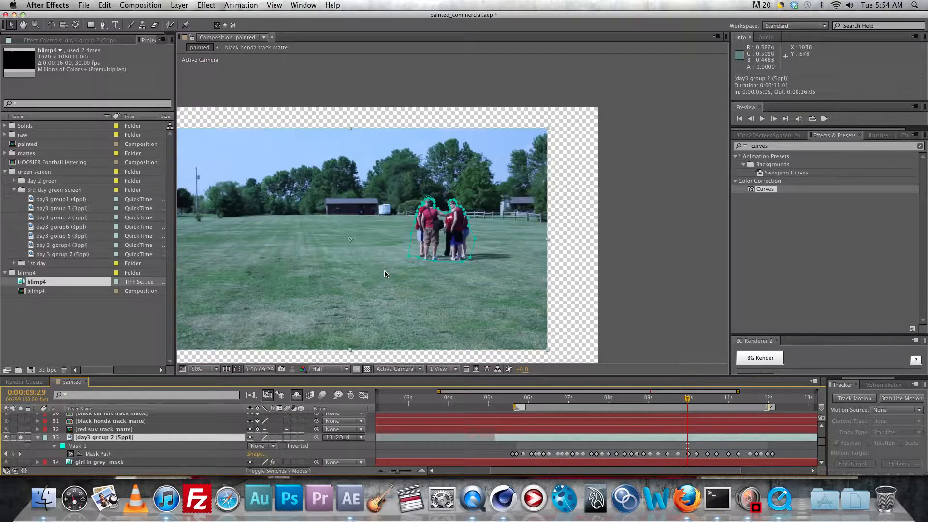
key("comma")
key("comma")
key("period")
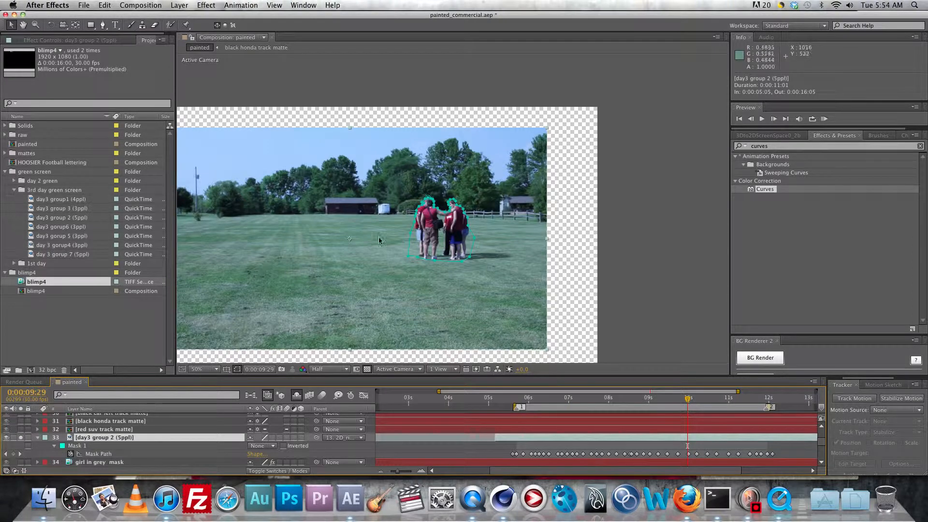
Step: Examine the animated mask outline around the five people at several times, ending at 0:00:07:14
scroll(453, 229, "up", 2)
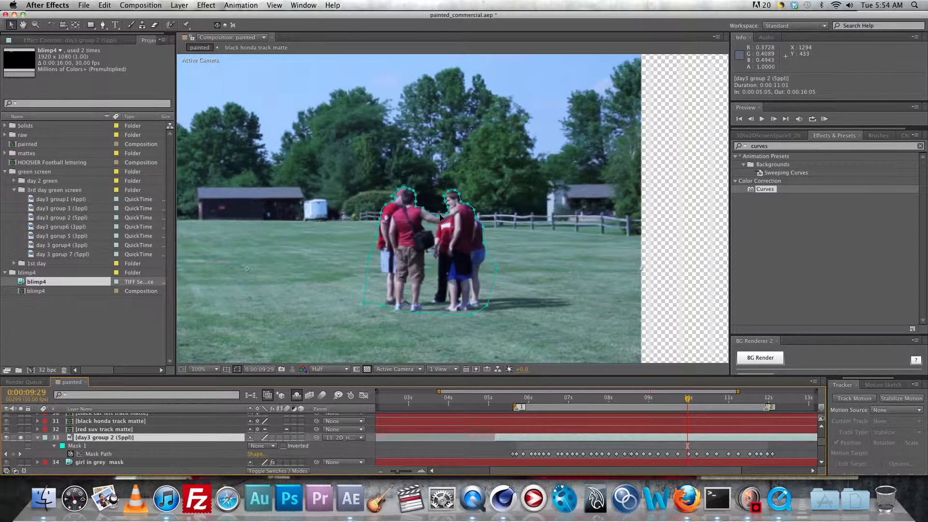
scroll(437, 217, "up", 1)
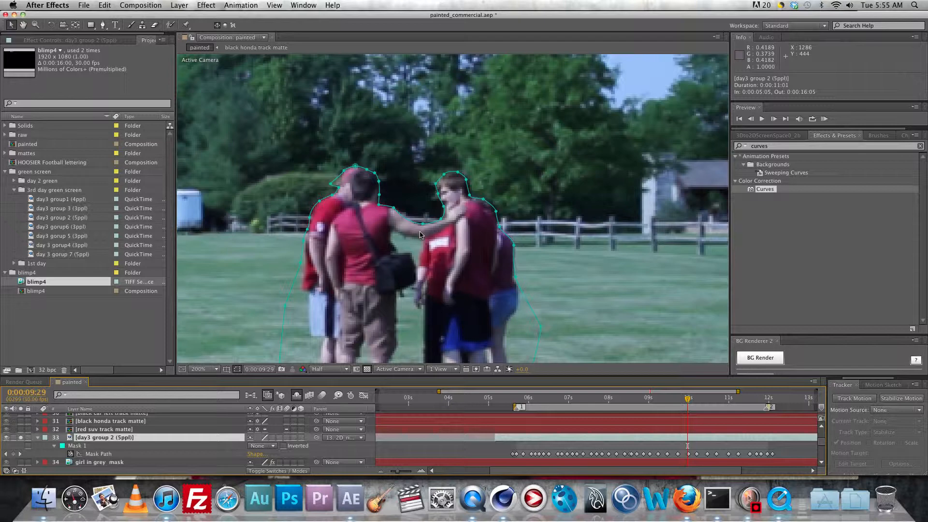
key("Left")
left_click(679, 397)
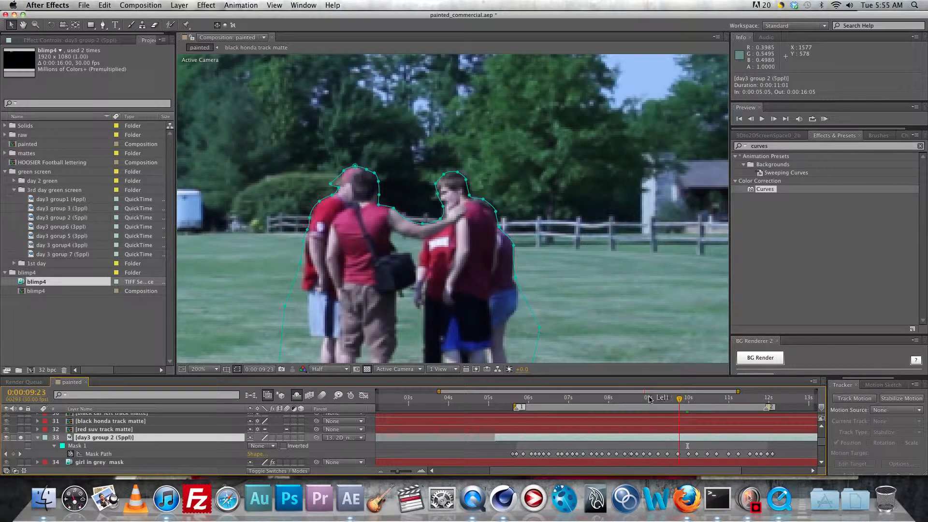
left_click(650, 399)
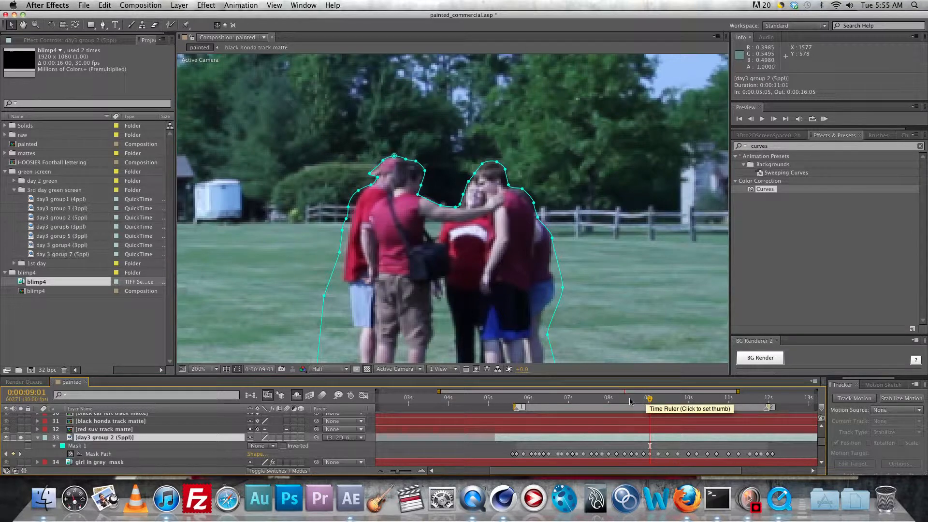
left_click(630, 399)
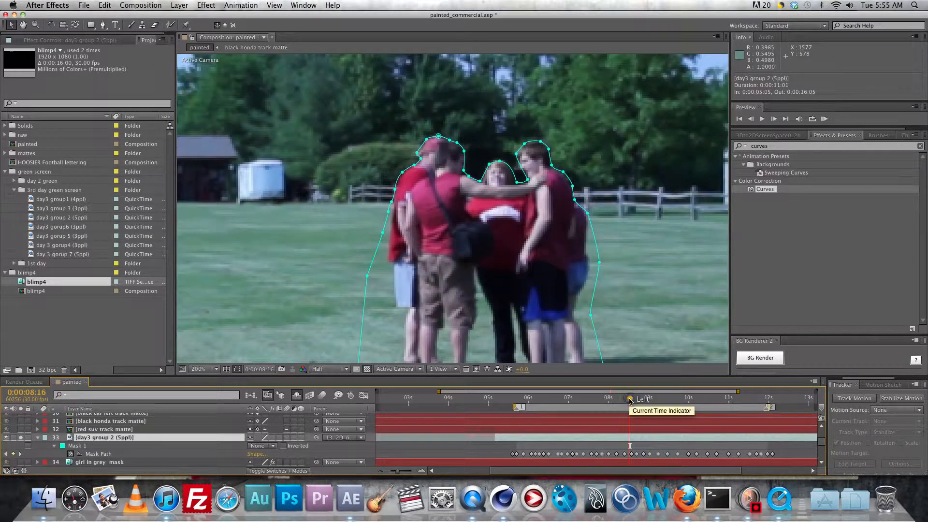
left_click(572, 400)
left_click_drag(620, 209, 299, 226)
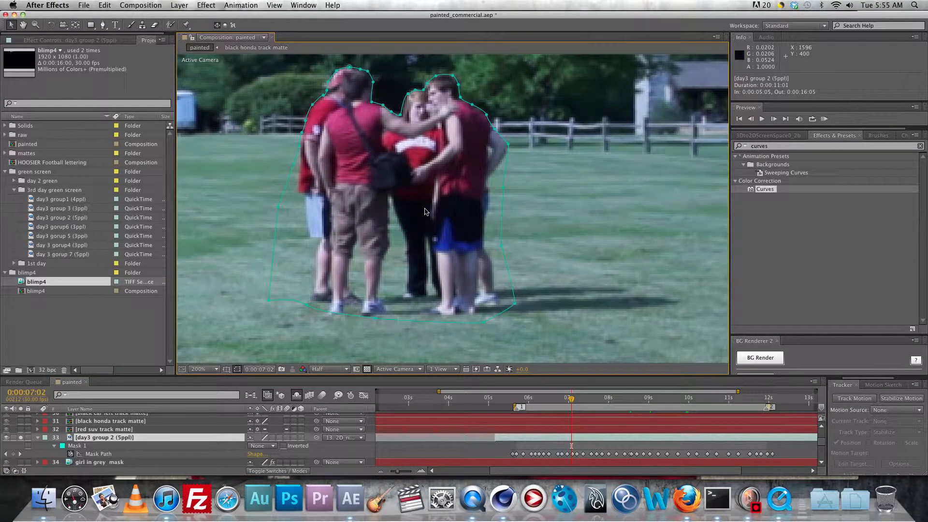
scroll(427, 212, "down", 1)
left_click(532, 399)
left_click(650, 399)
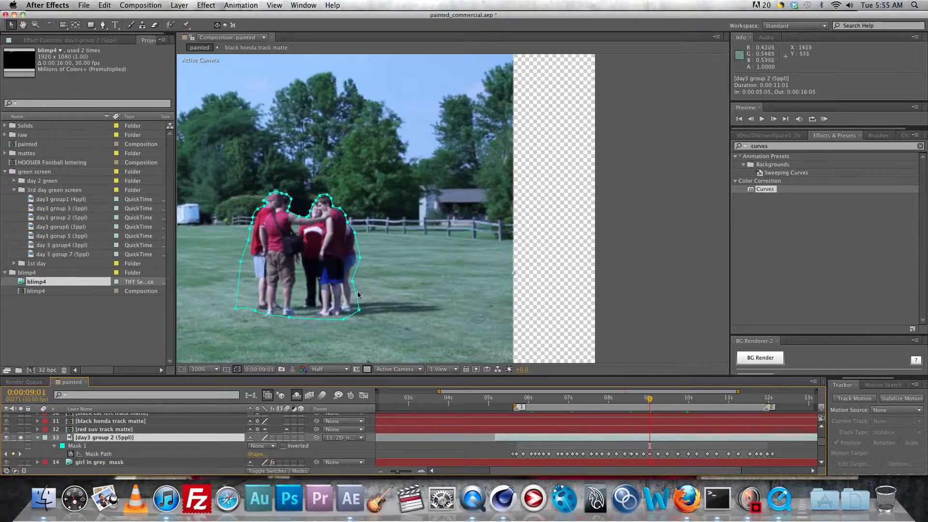
left_click(588, 401)
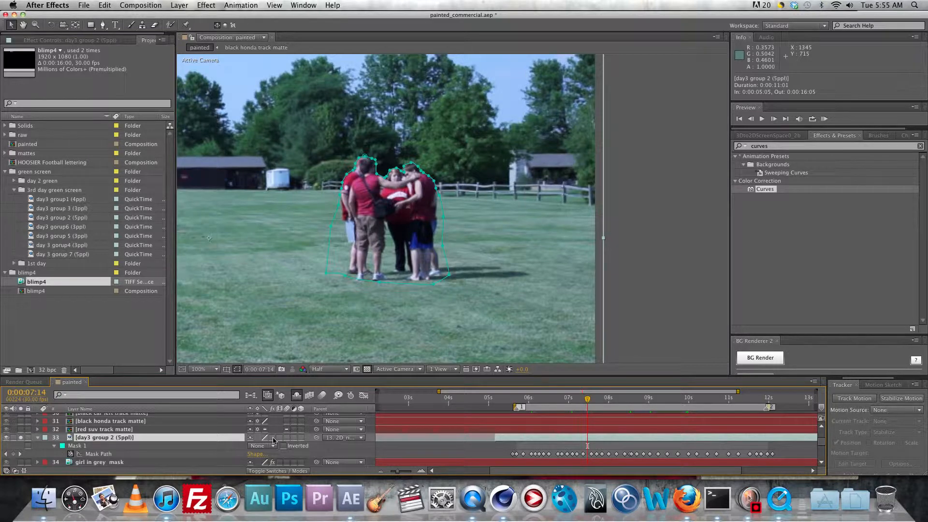
Step: Switch the effects of day3 group 2 (5ppl) back on and set Mask 1 to Add mode
left_click(273, 438)
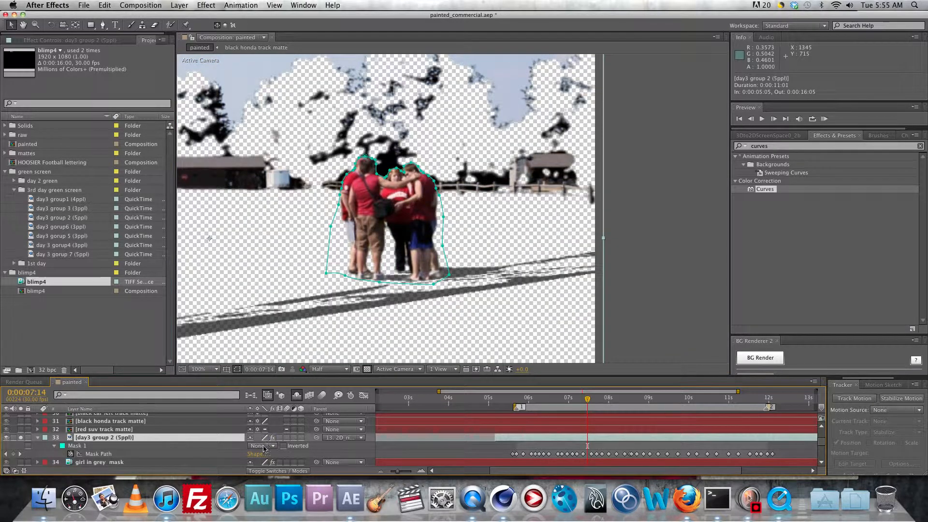
left_click(264, 446)
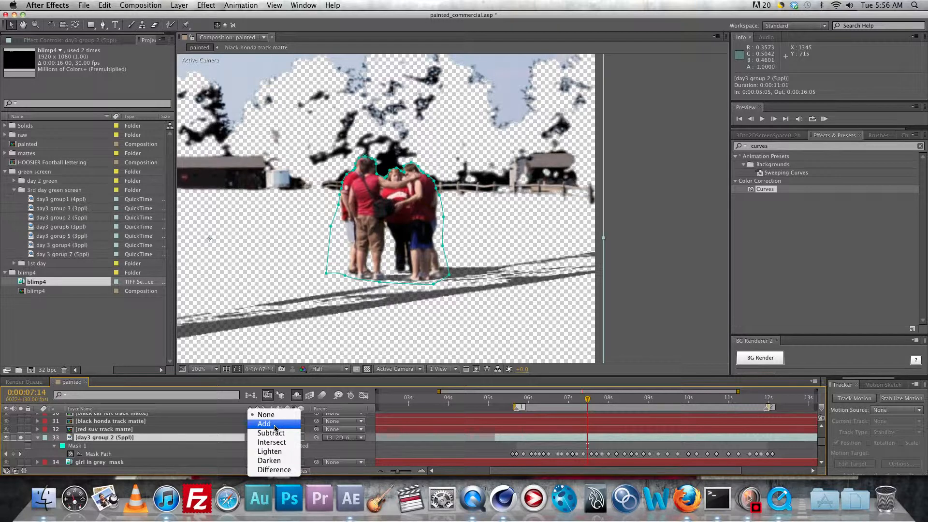
left_click(275, 425)
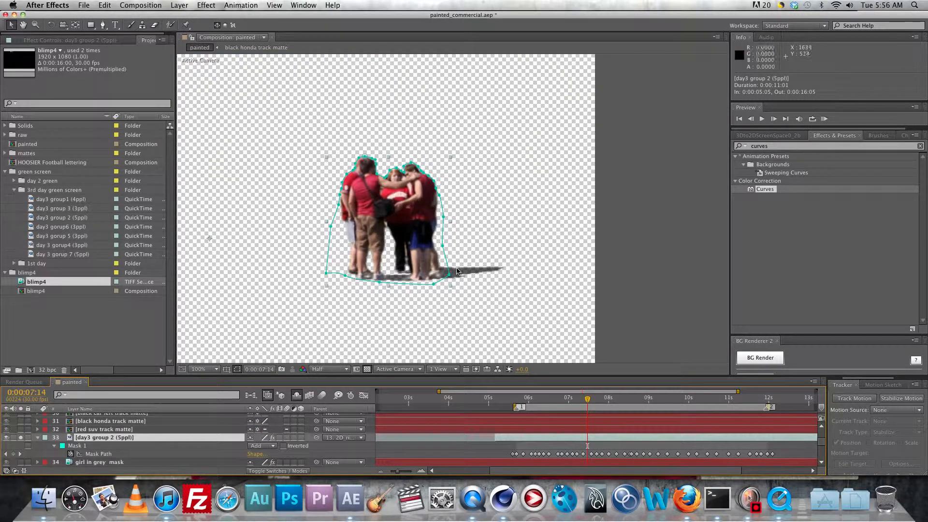
Step: Search the effects library for "real" and select the Real Shadows effect
left_click(778, 147)
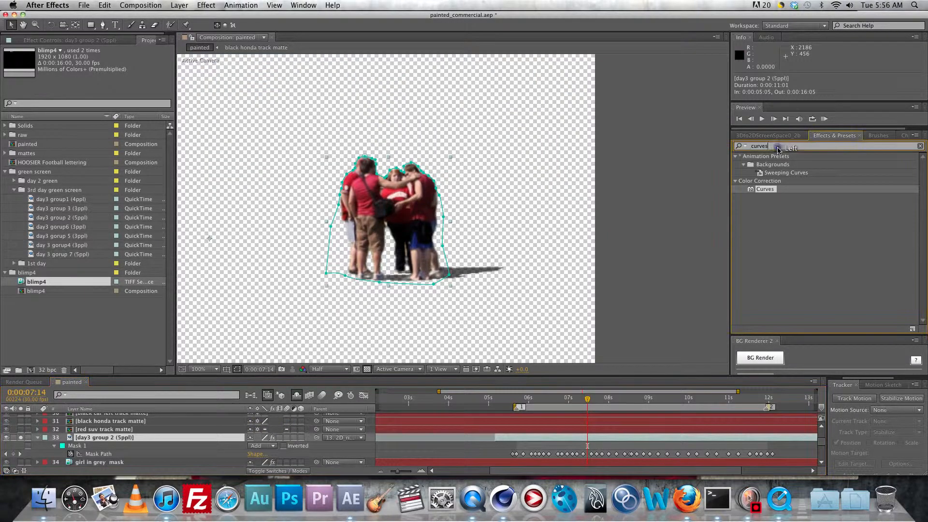
type("real")
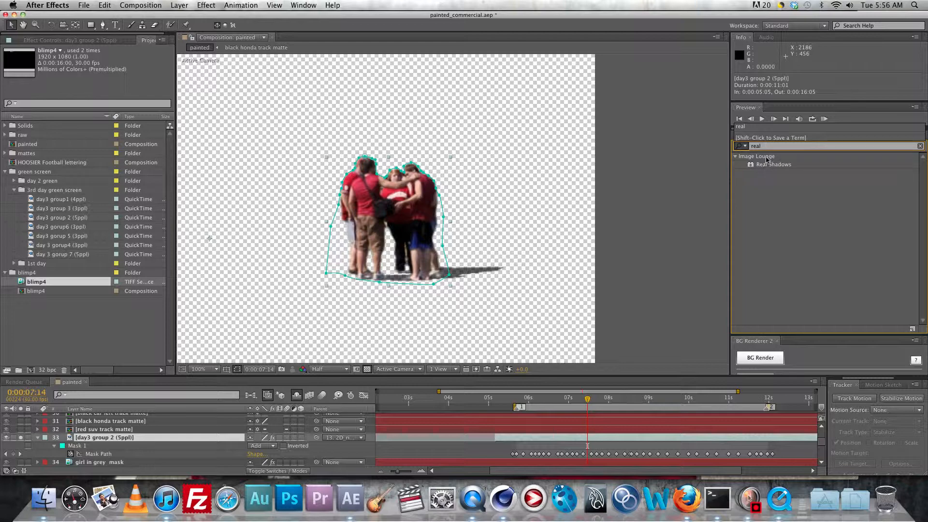
left_click(765, 165)
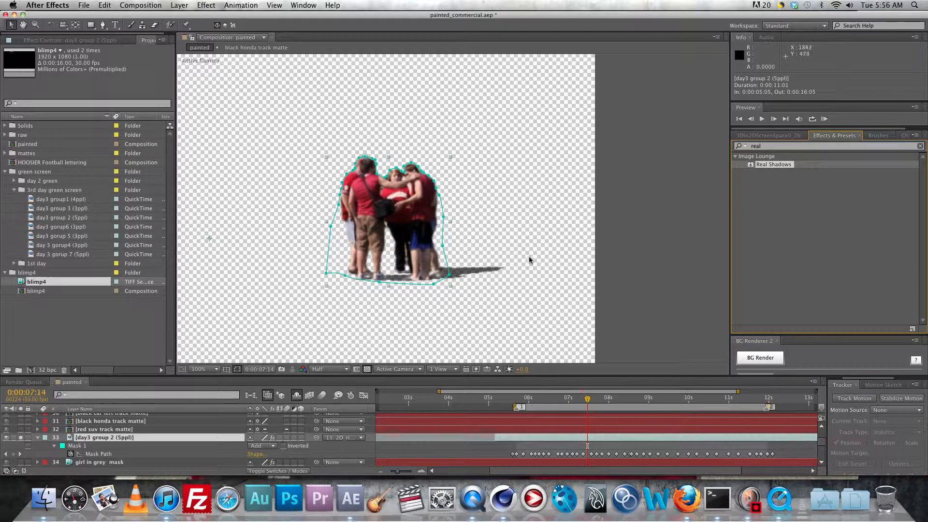
Step: Show the effect settings of day3 group 2 (5ppl) and select Real Shadows to view its shadow direction handles
left_click(89, 37)
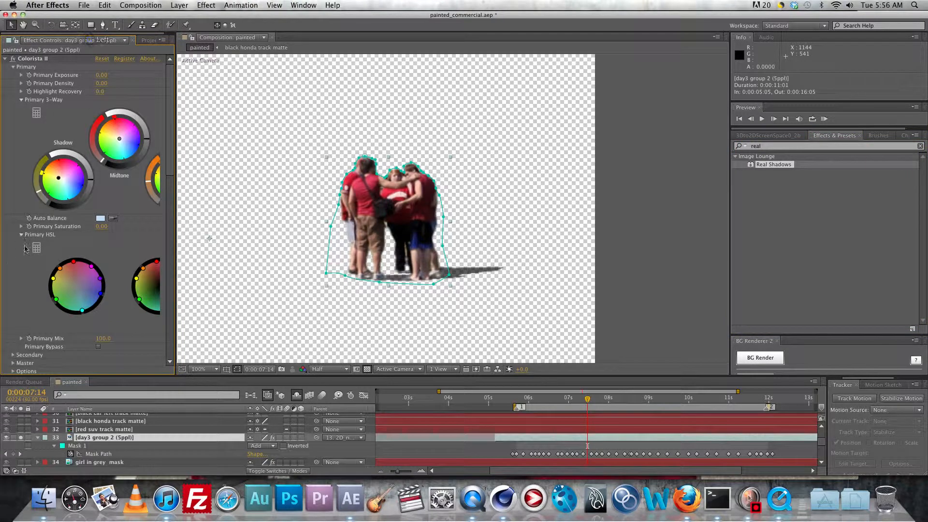
scroll(56, 224, "down", 10)
scroll(55, 225, "down", 8)
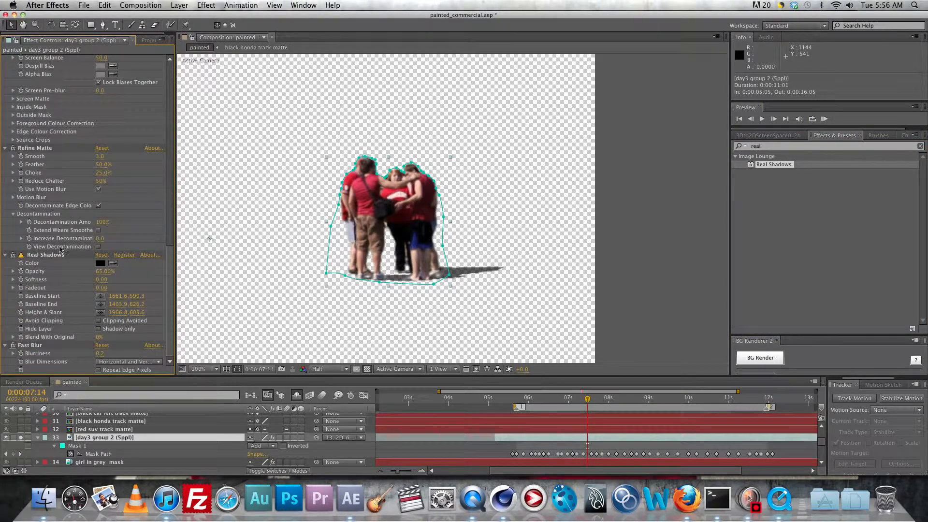
left_click(56, 255)
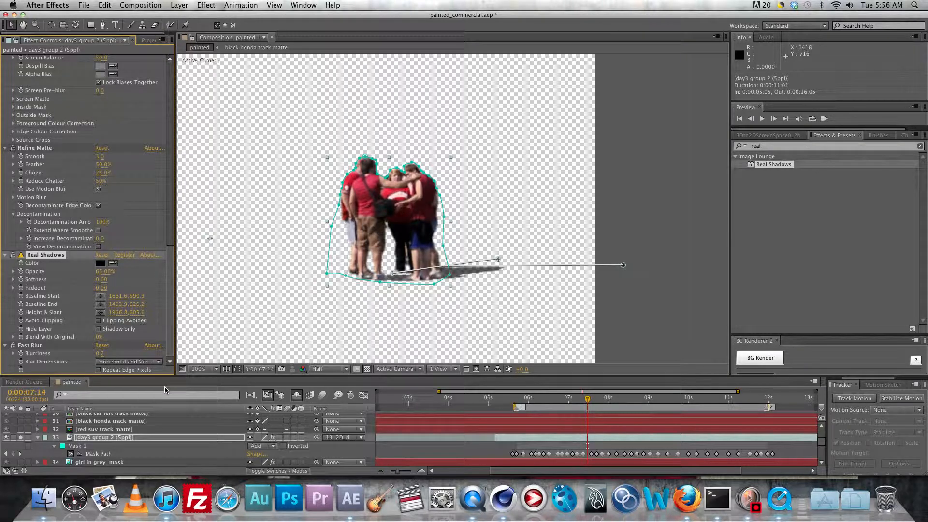
Step: Turn off solo for day3 group 2 (5ppl) and view the group within the full parking lot composite
left_click(22, 440)
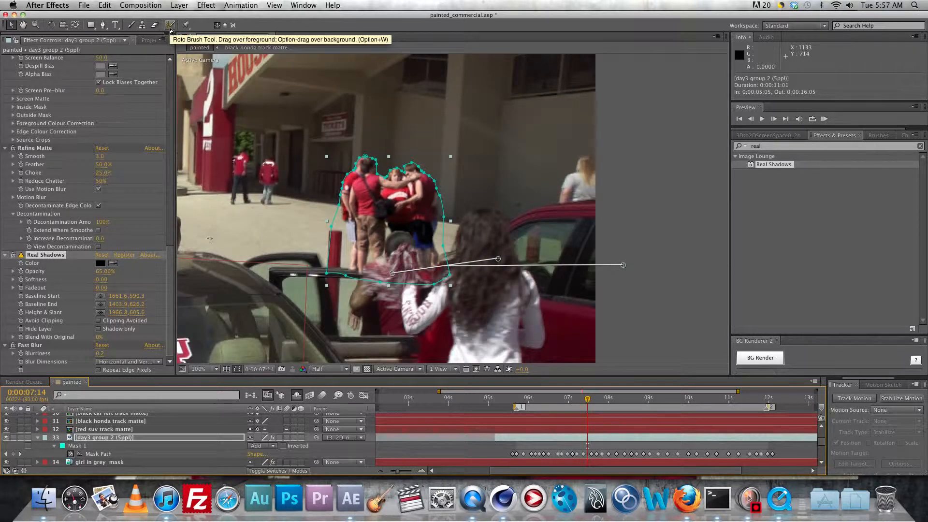
key("h")
left_click_drag(326, 165, 490, 168)
key("v")
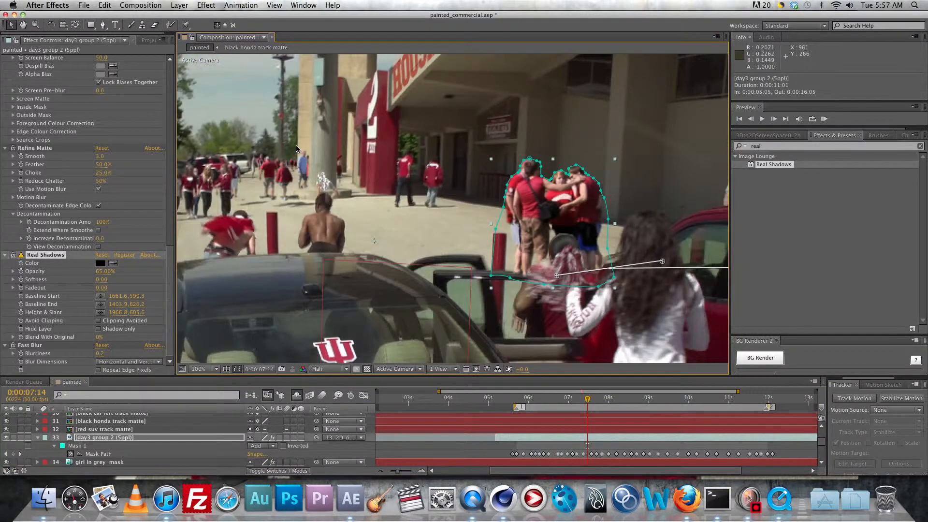
key("comma")
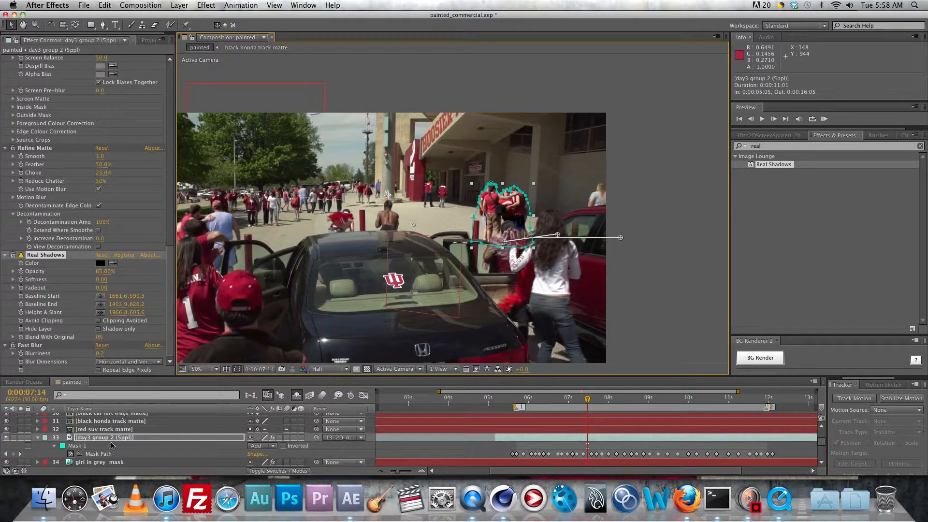
Step: Select the 4 girls right center mask layer to view its Roto Brush settings, and locate the 4 girls on left layer
scroll(111, 445, "up", 15)
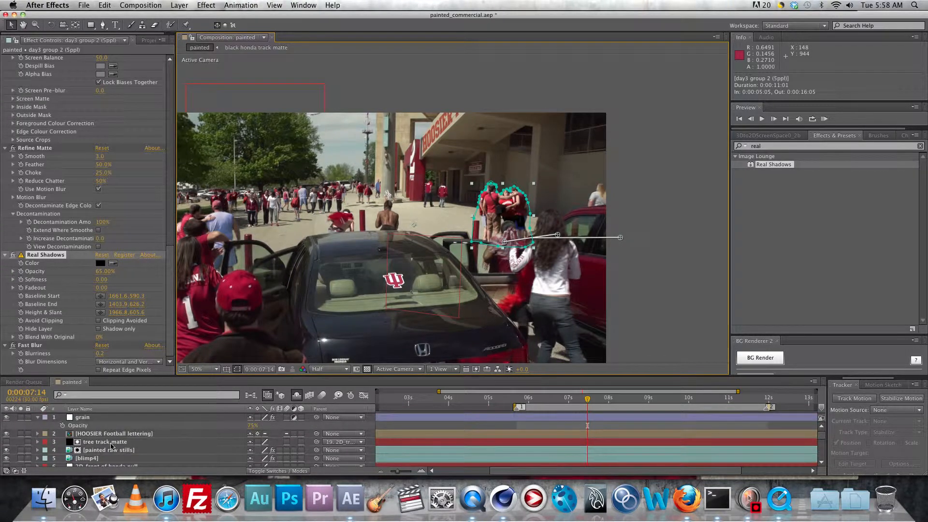
scroll(111, 446, "down", 15)
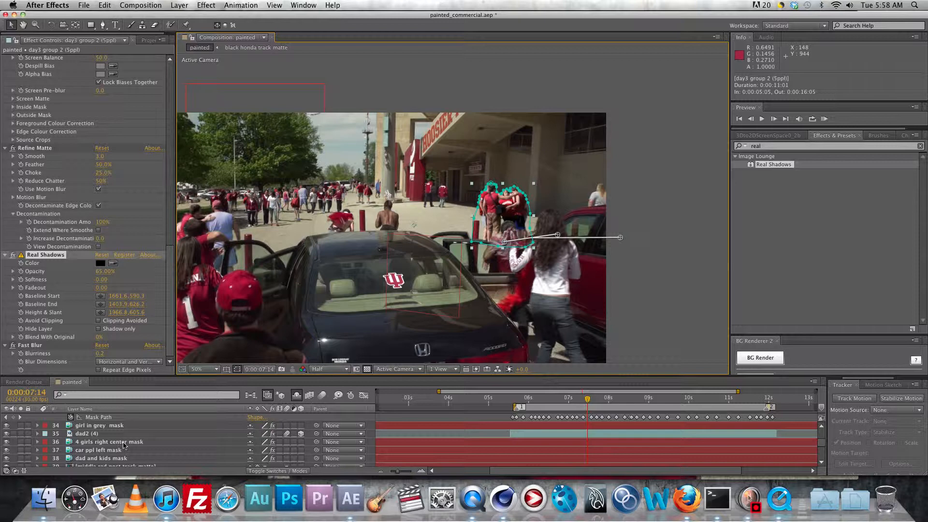
left_click(122, 442)
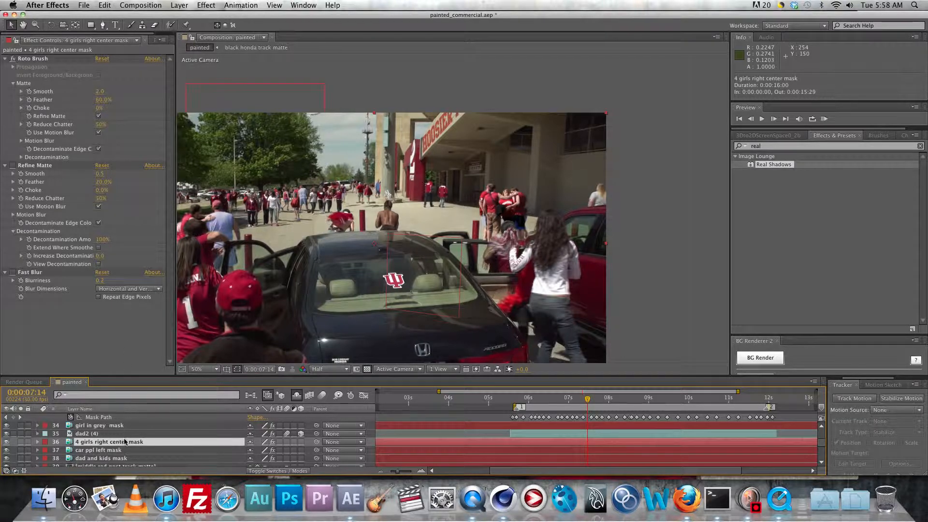
scroll(124, 441, "down", 3)
scroll(124, 441, "down", 2)
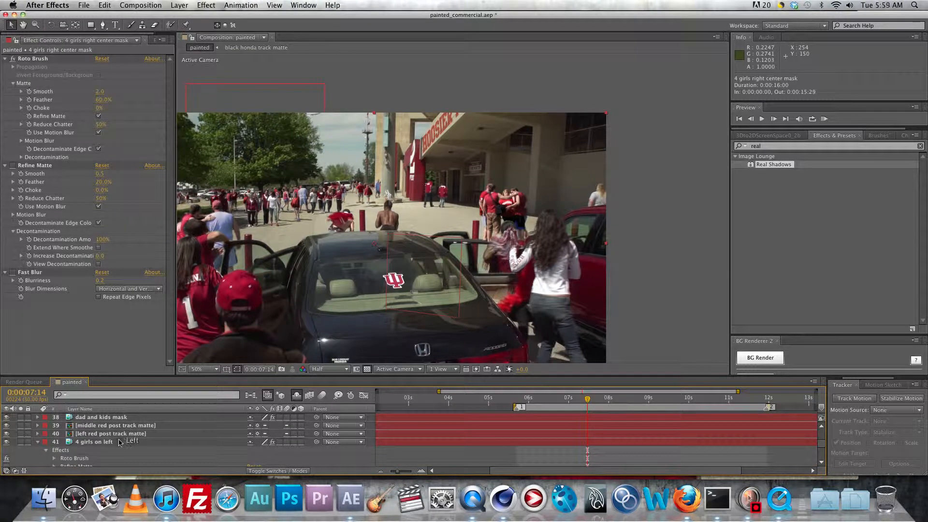
Step: Select the 4 girls on left layer to view its Roto Brush settings, and inspect the background crowd up close in the composite
left_click(109, 442)
left_click_drag(109, 444, 125, 448)
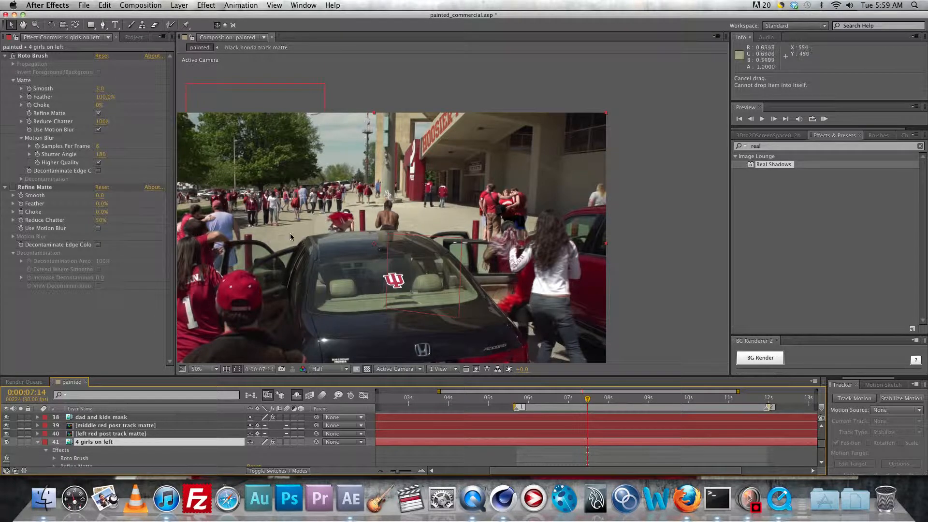
scroll(244, 207, "up", 1)
left_click_drag(262, 208, 478, 233)
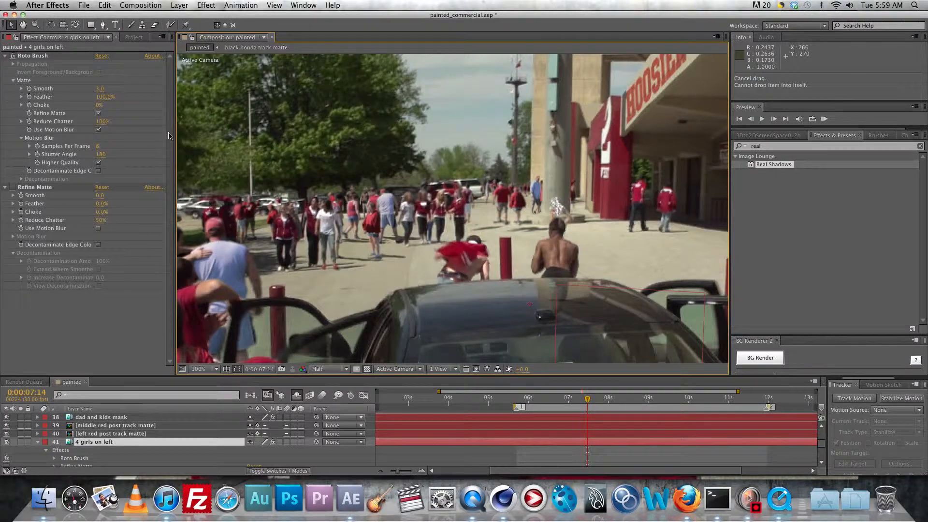
scroll(367, 140, "down", 2)
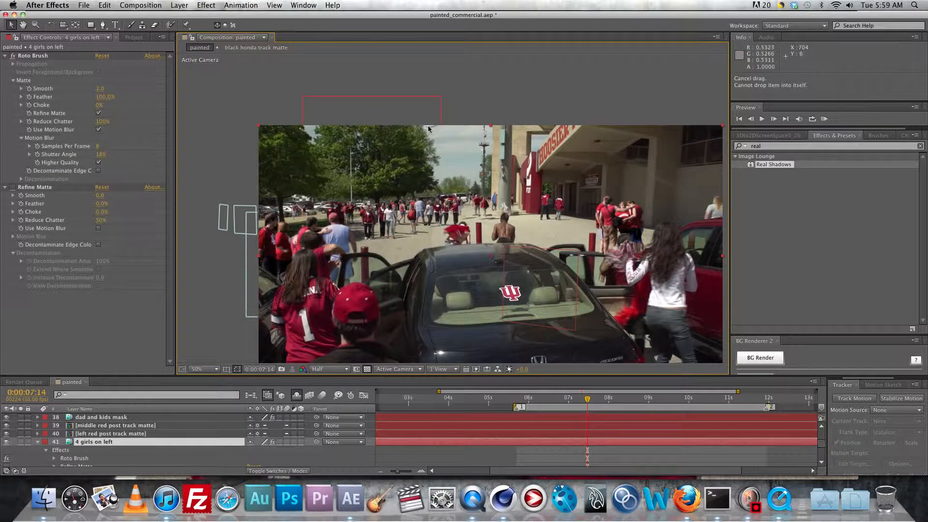
Step: Switch to Cinema 4D to view the blimp render and the tracked scene, and return to After Effects
left_click(503, 499)
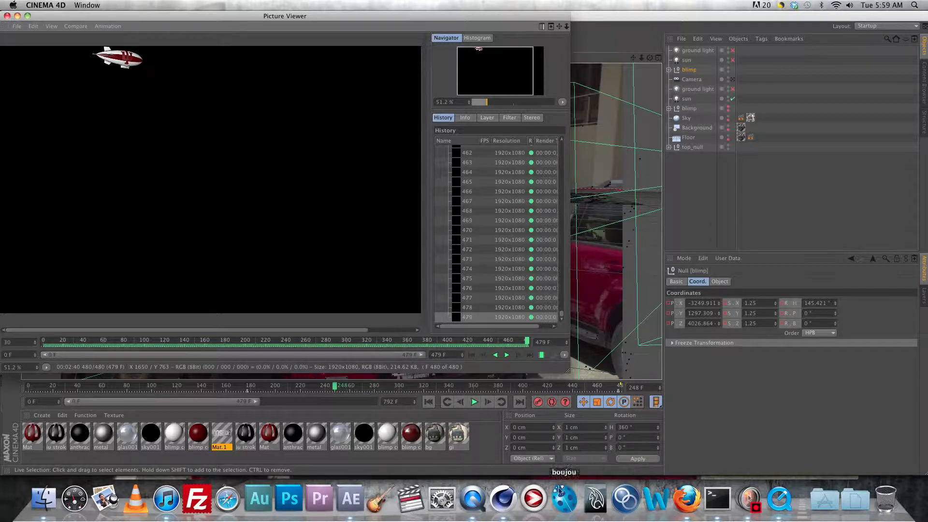
left_click(504, 501)
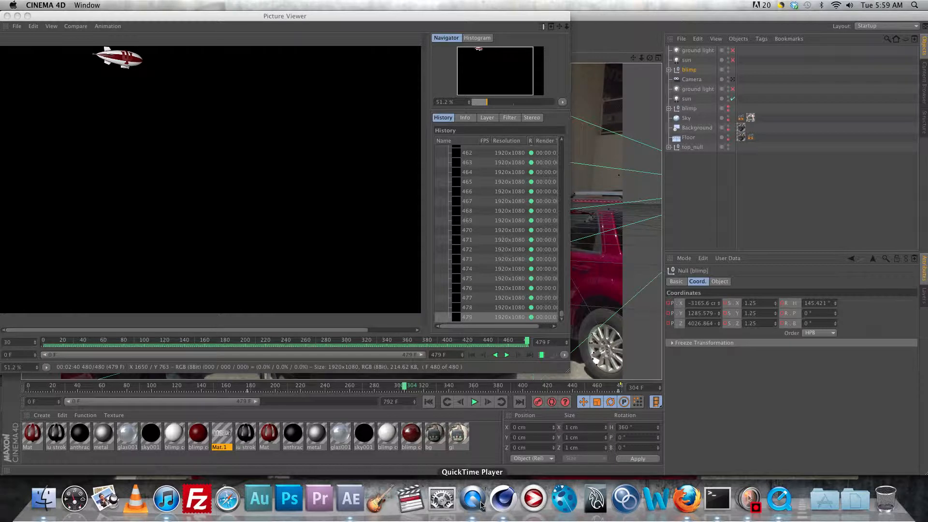
left_click(351, 499)
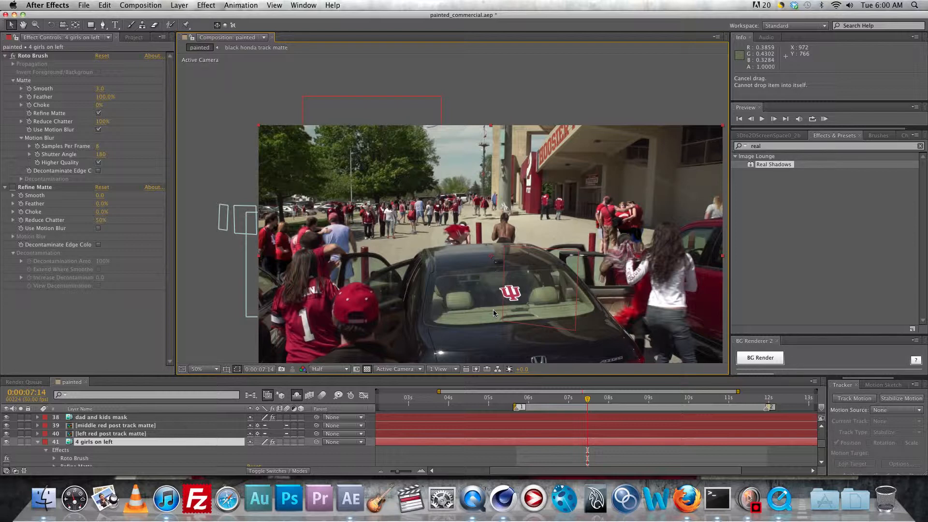
Step: Show the 3D to 2D Screen Space script and review the layer stack from grain down to the painted raw stills
left_click(789, 137)
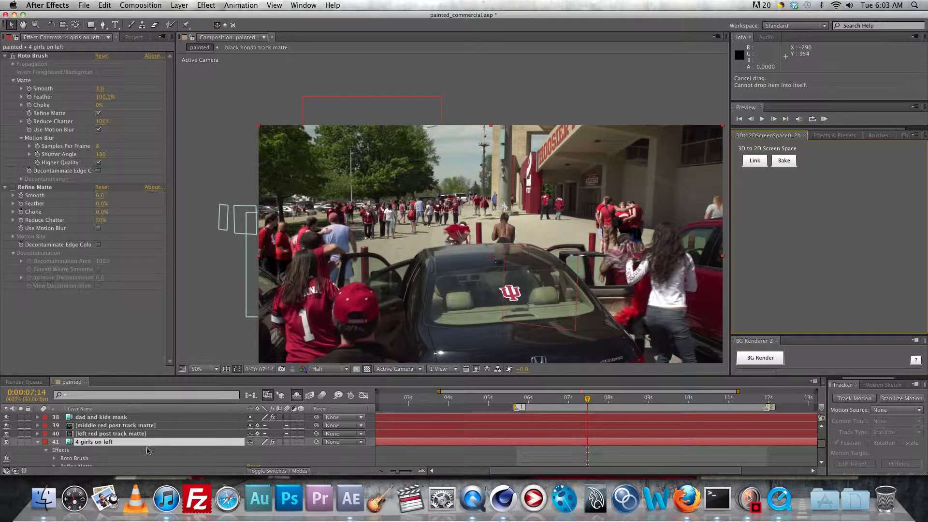
scroll(148, 447, "up", 10)
scroll(151, 450, "up", 1)
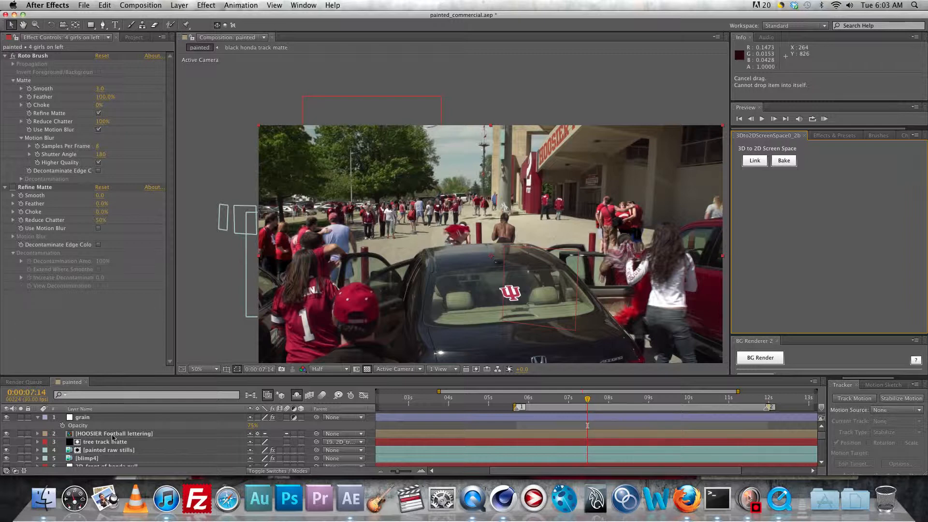
scroll(113, 438, "down", 5)
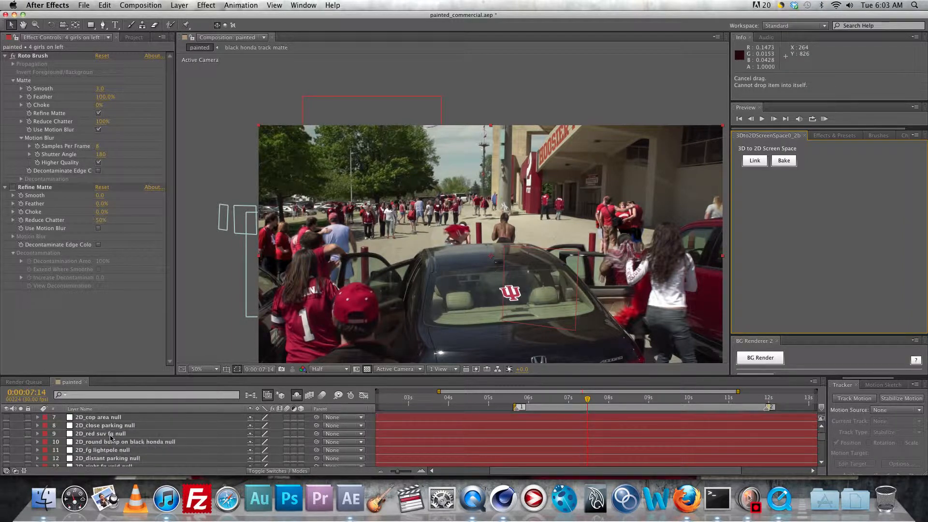
scroll(110, 437, "down", 10)
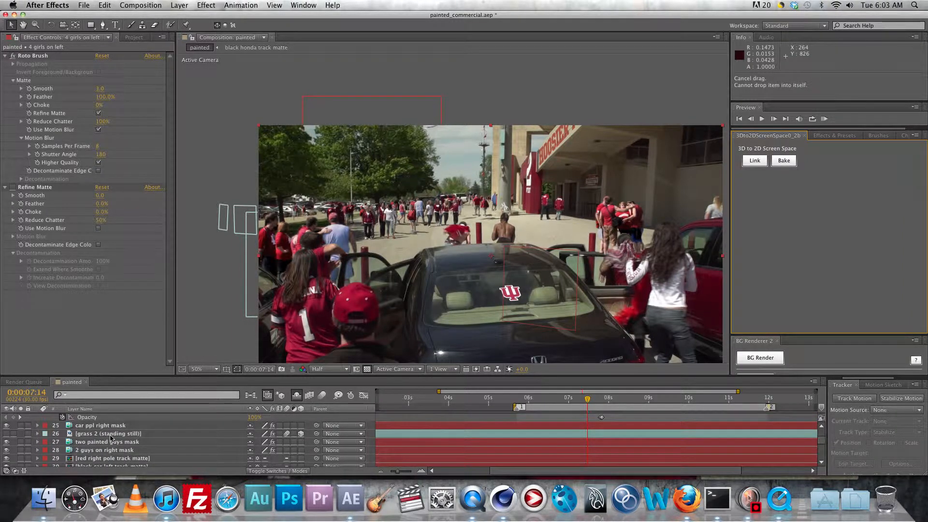
scroll(110, 438, "down", 8)
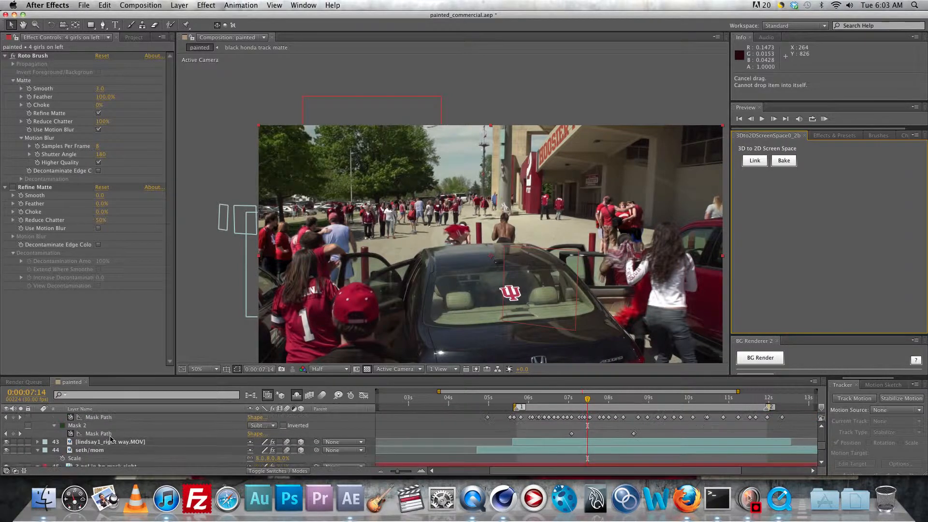
scroll(111, 439, "down", 12)
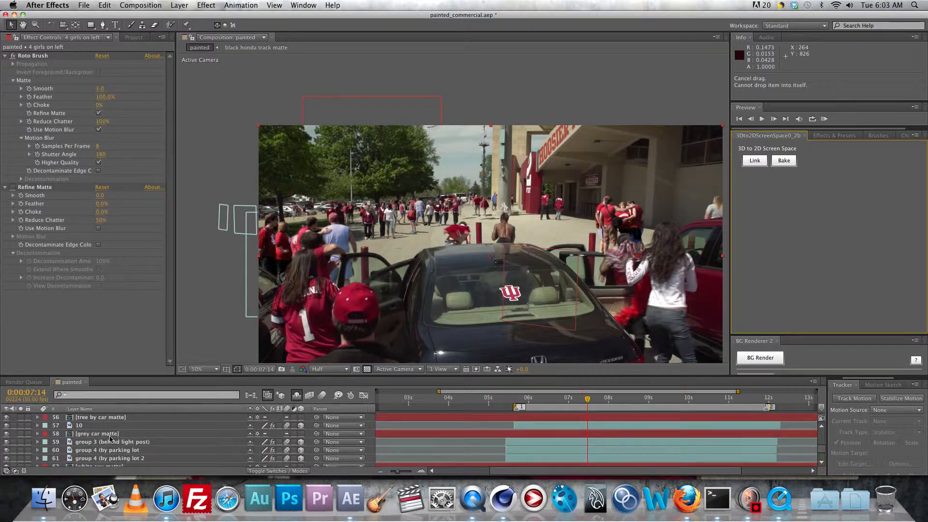
scroll(111, 440, "down", 6)
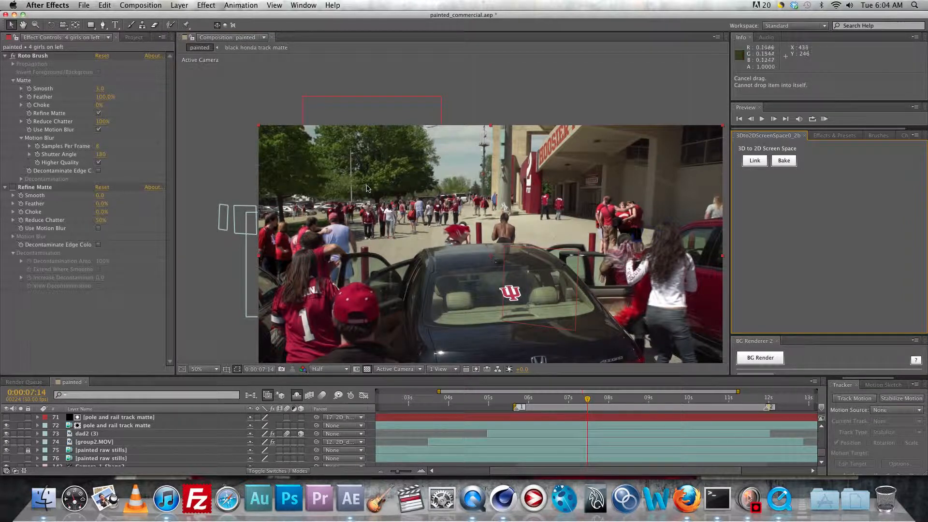
Step: Examine the composite at several magnifications, ending with the whole frame centered at 50%
key("comma")
key("comma")
key("comma")
key("comma")
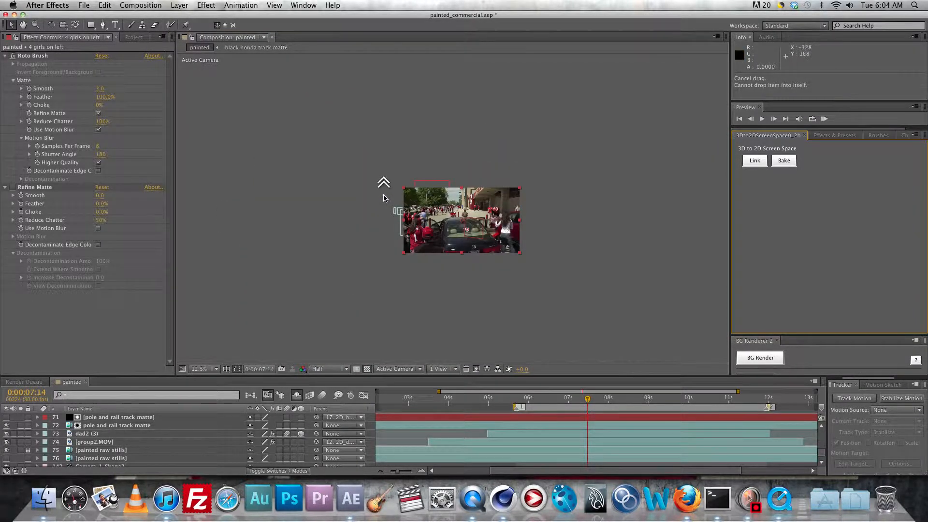
key("period")
key("period")
left_click_drag(384, 199, 346, 167)
key("comma")
key("period")
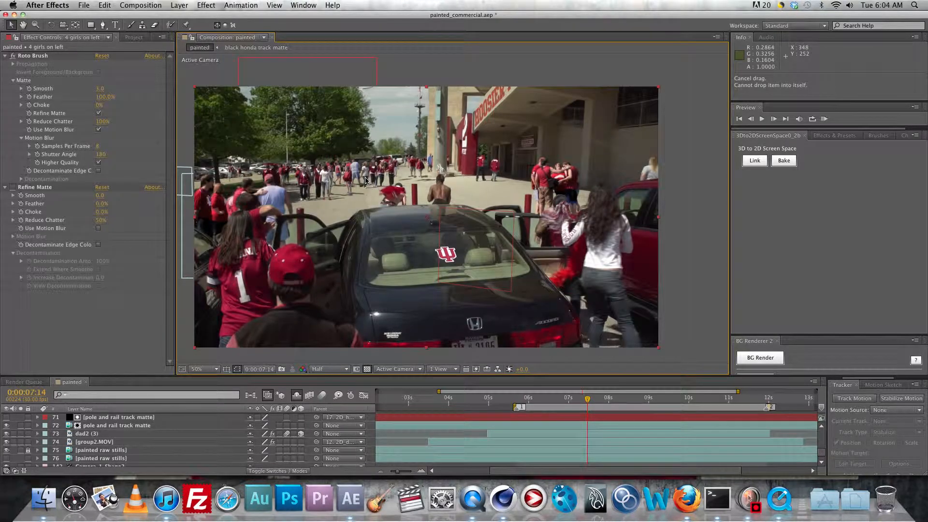